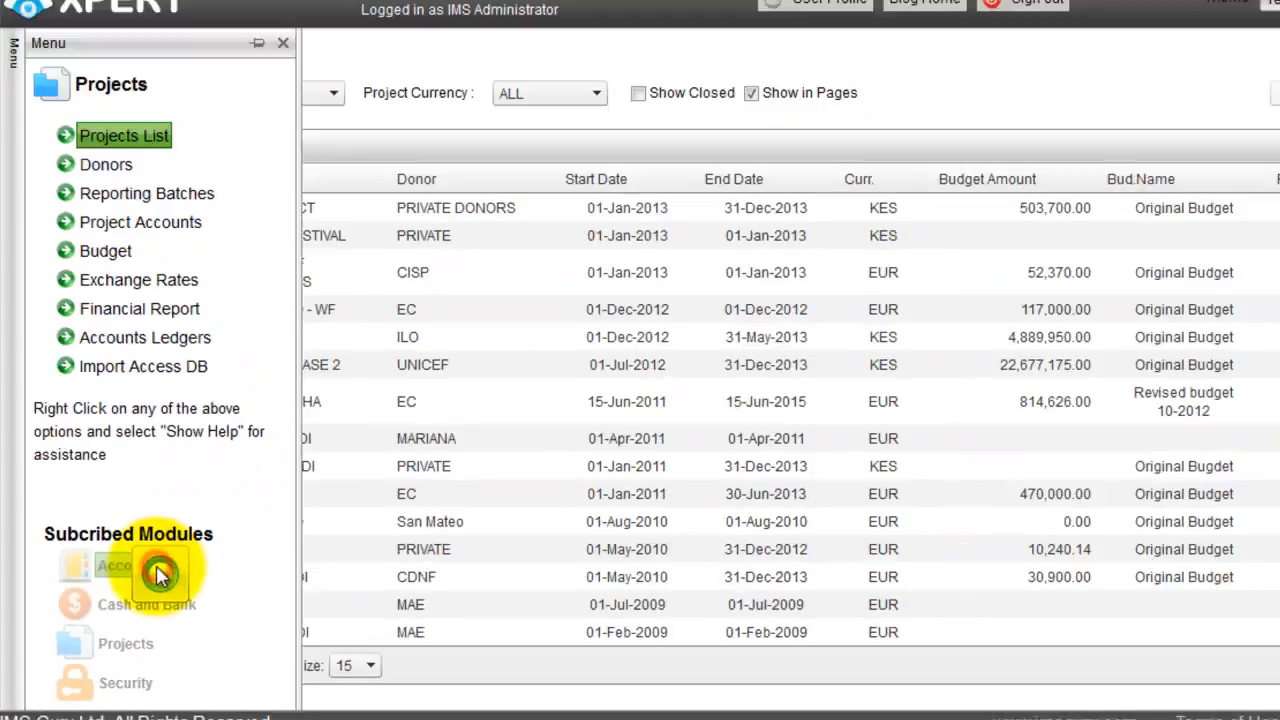
Go to the Post Journal Entry page of the Accounts module and close the side menu
left_click(388, 306)
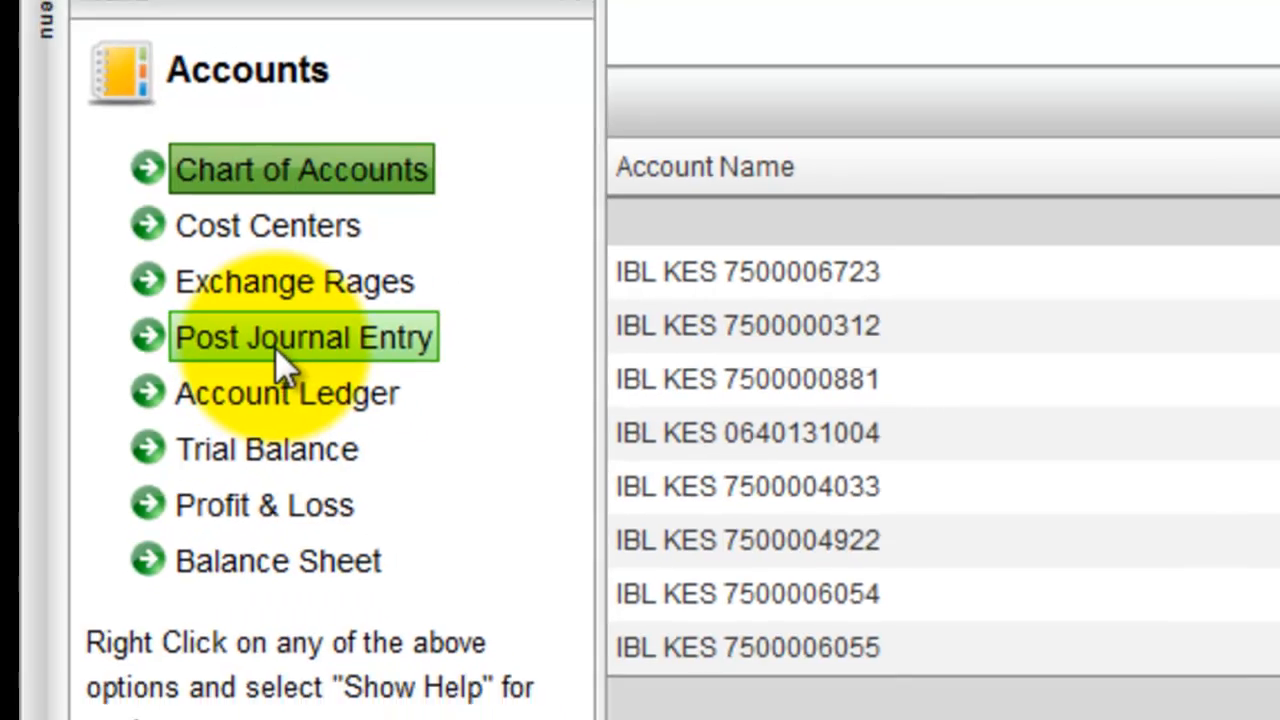
left_click(300, 350)
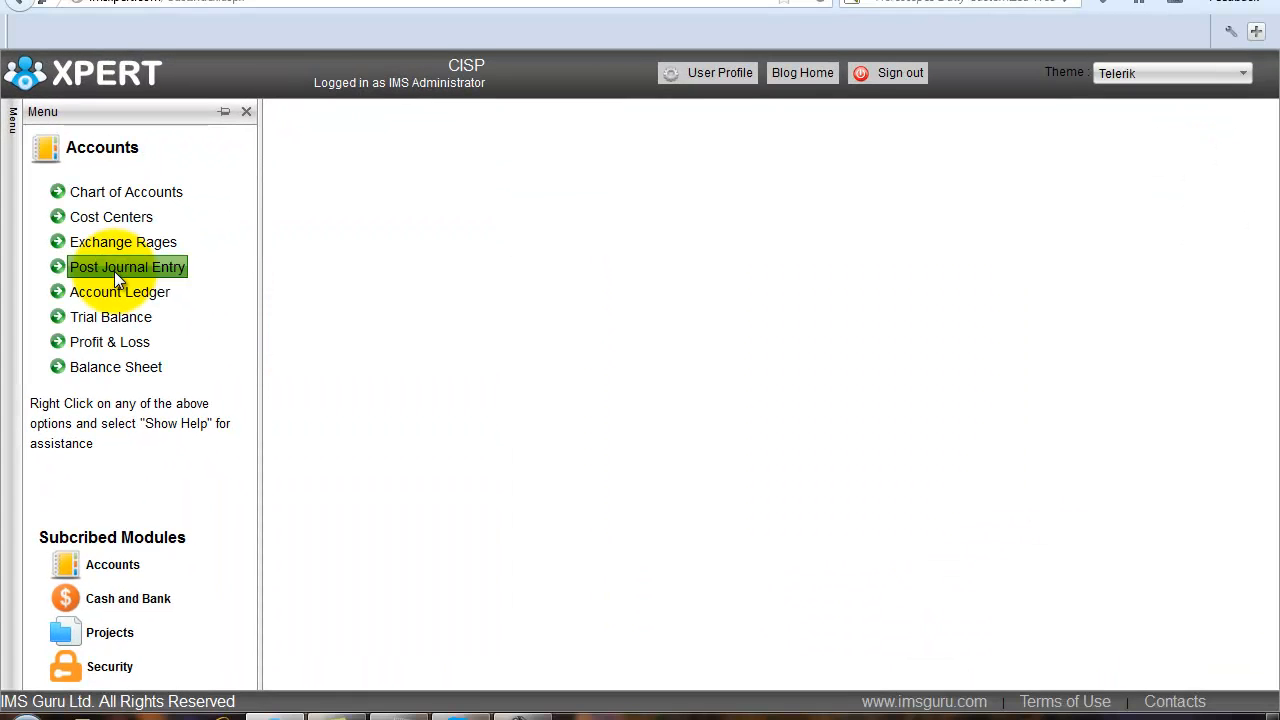
left_click(246, 112)
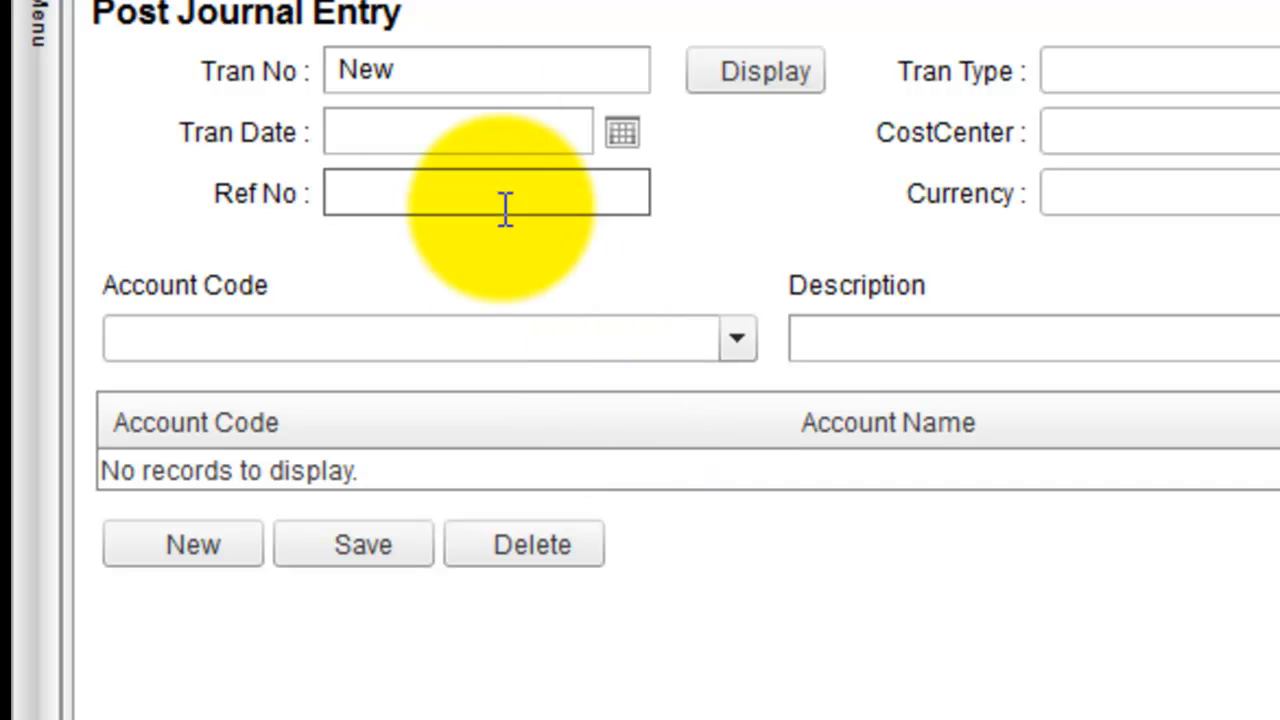
left_click(425, 48)
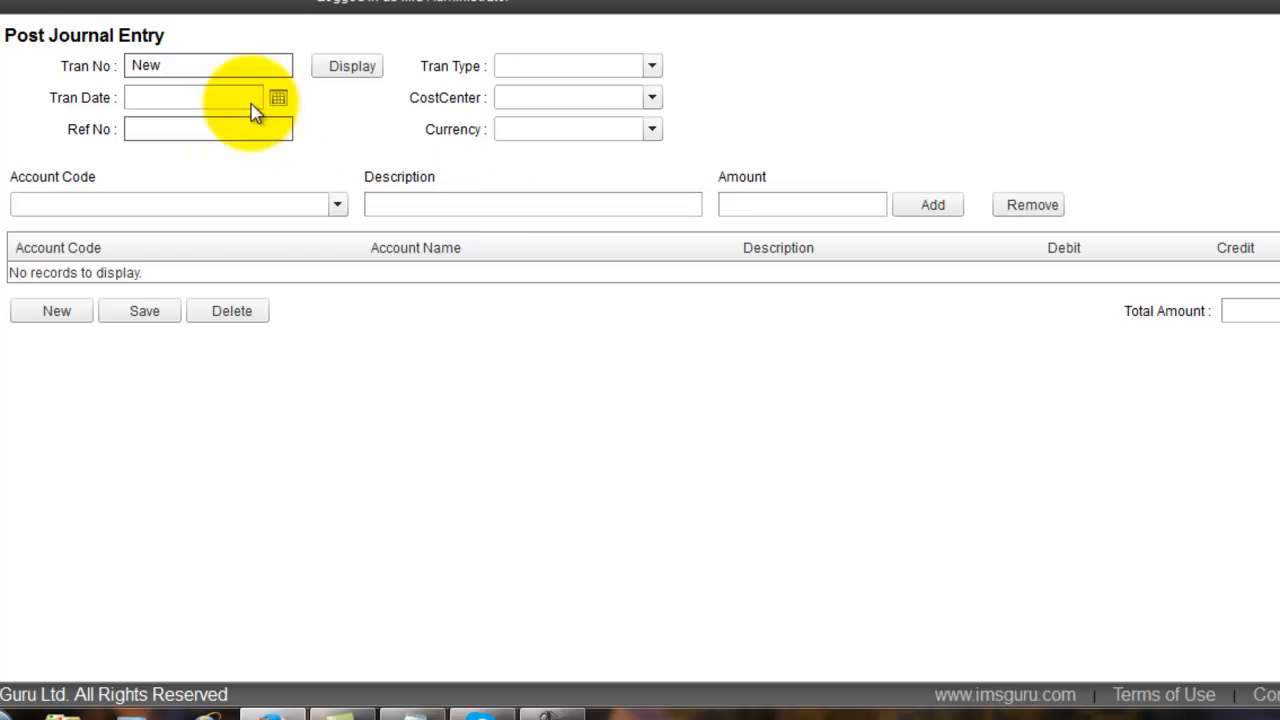
Add a journal line for account 1500-Motor Vehicle with description "hgkjgh" and amount 100
left_click(337, 205)
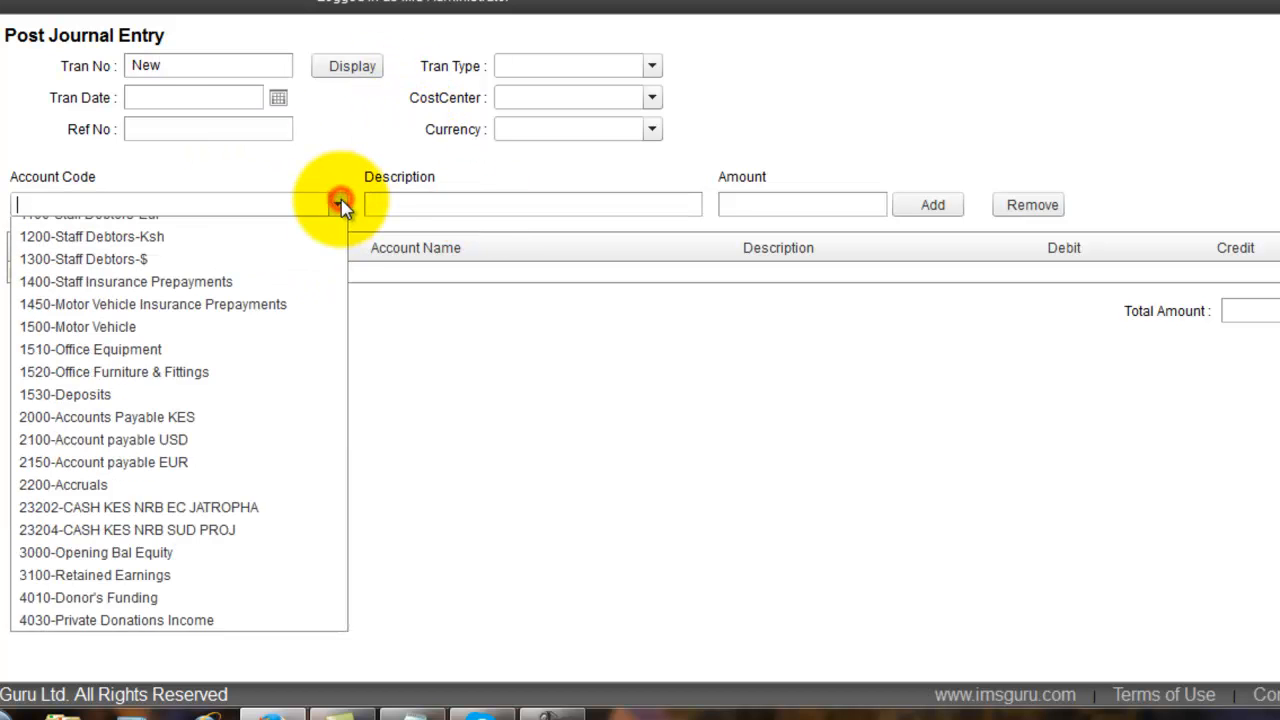
left_click(278, 368)
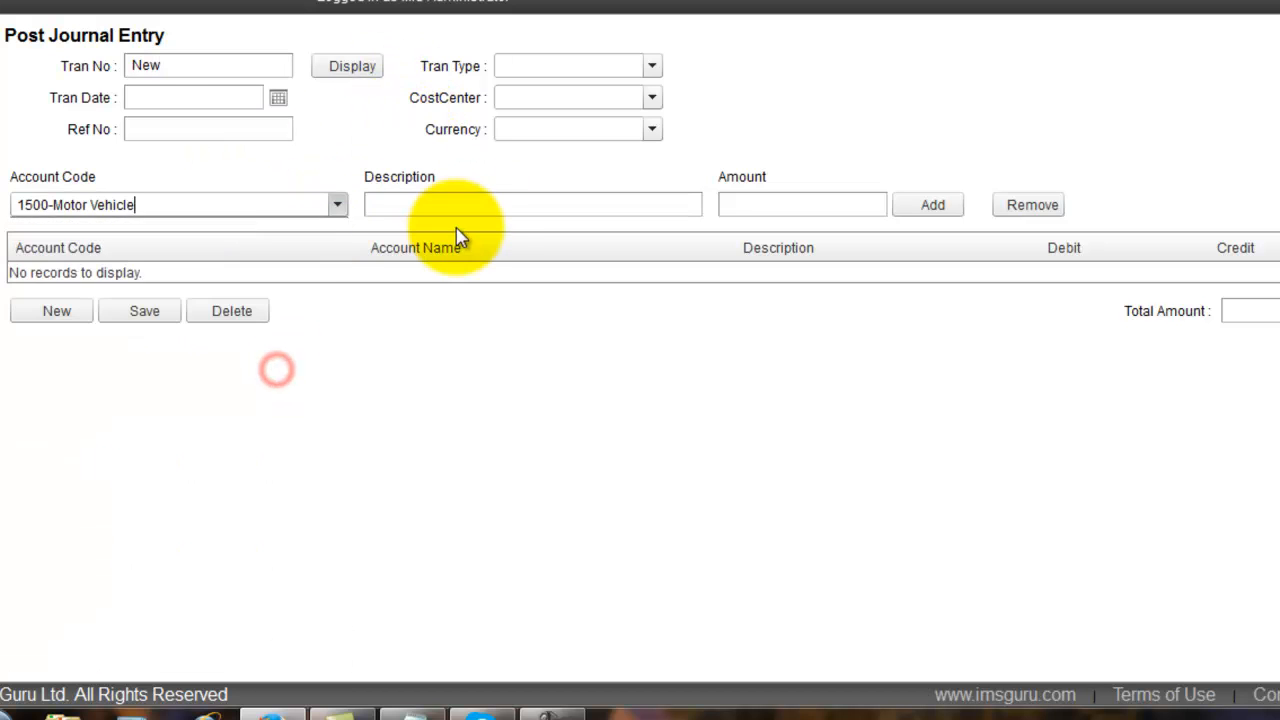
left_click(487, 205)
type("hgkjgh")
left_click(750, 203)
type("10")
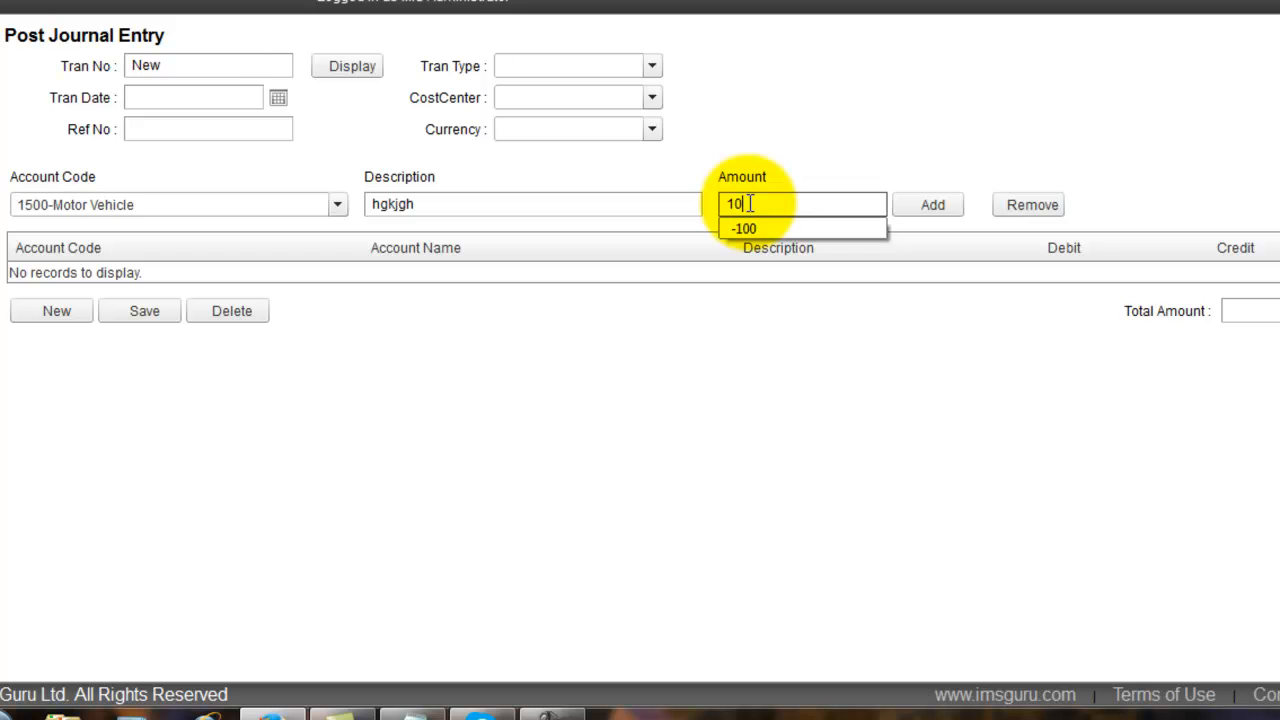
type("0")
left_click(931, 210)
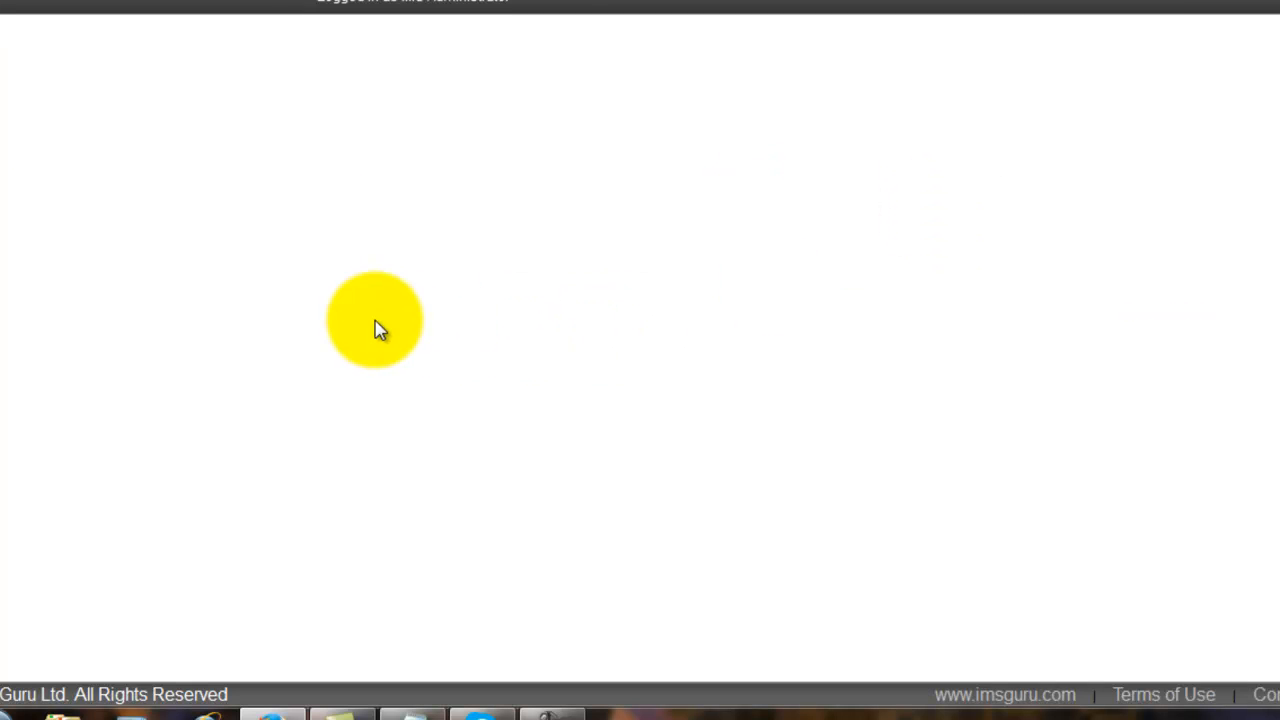
Add a balancing line for account 23204-CASH KES NRB SUD PROJ with description "ghfhjg" and amount -100, dismissing the Windows color scheme prompt
left_click(333, 207)
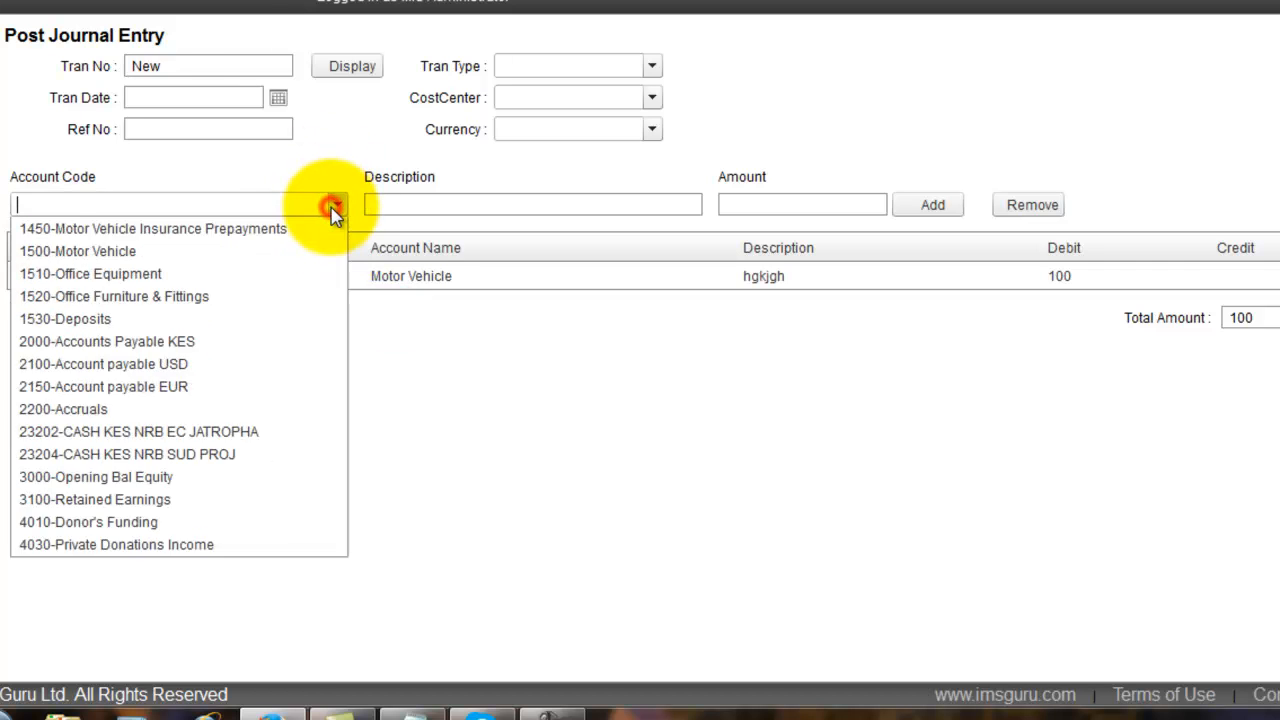
left_click_drag(279, 352, 246, 437)
left_click(519, 212)
type("ghfhjg")
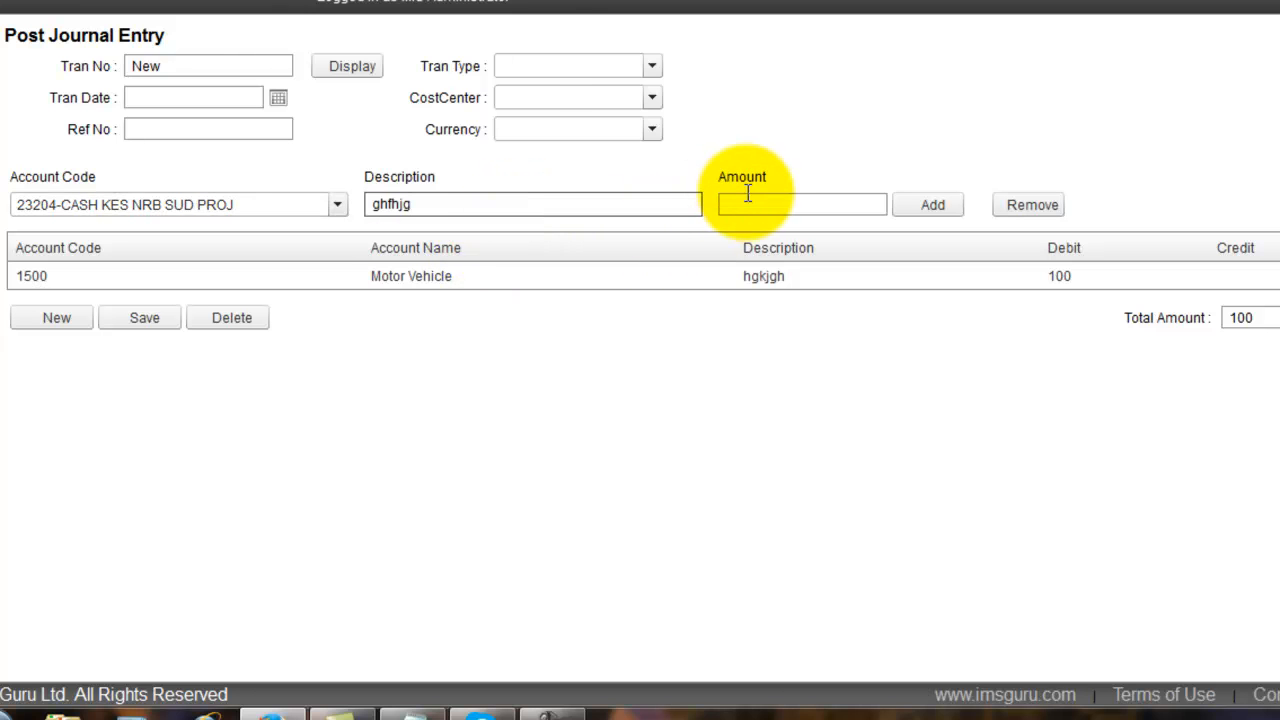
left_click(748, 195)
type("-")
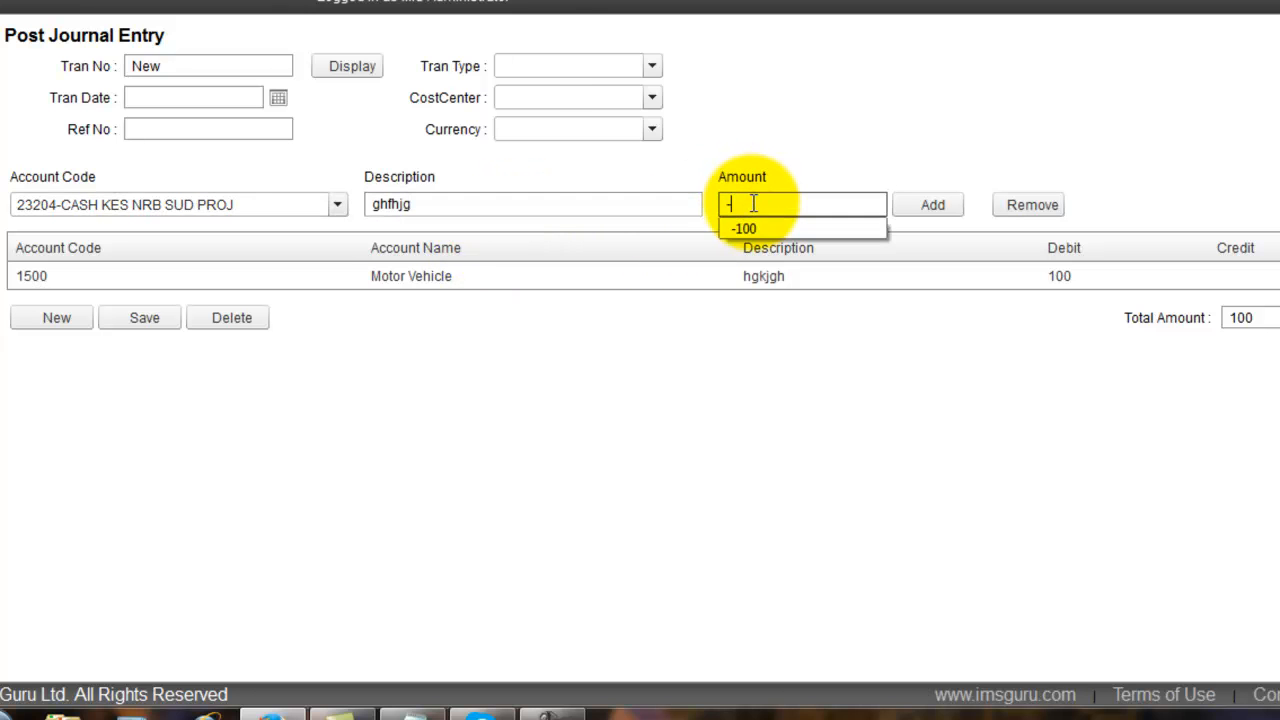
type("100")
left_click(933, 217)
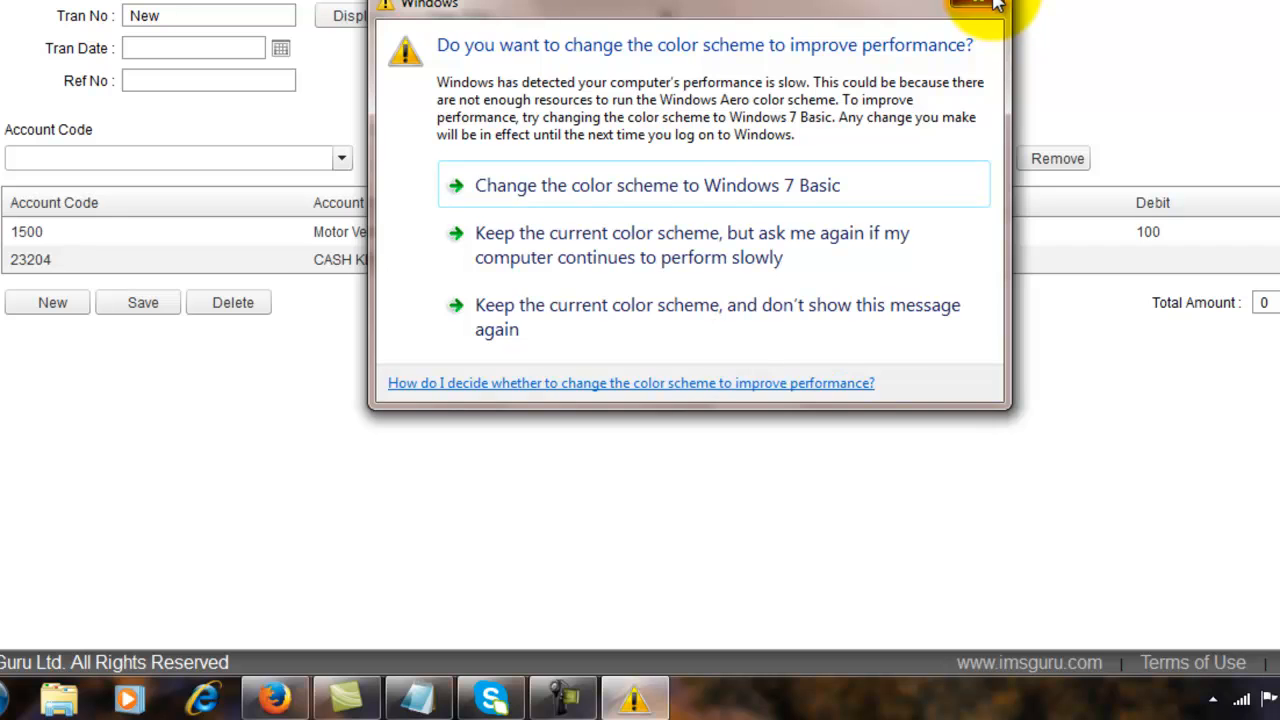
left_click(990, 4)
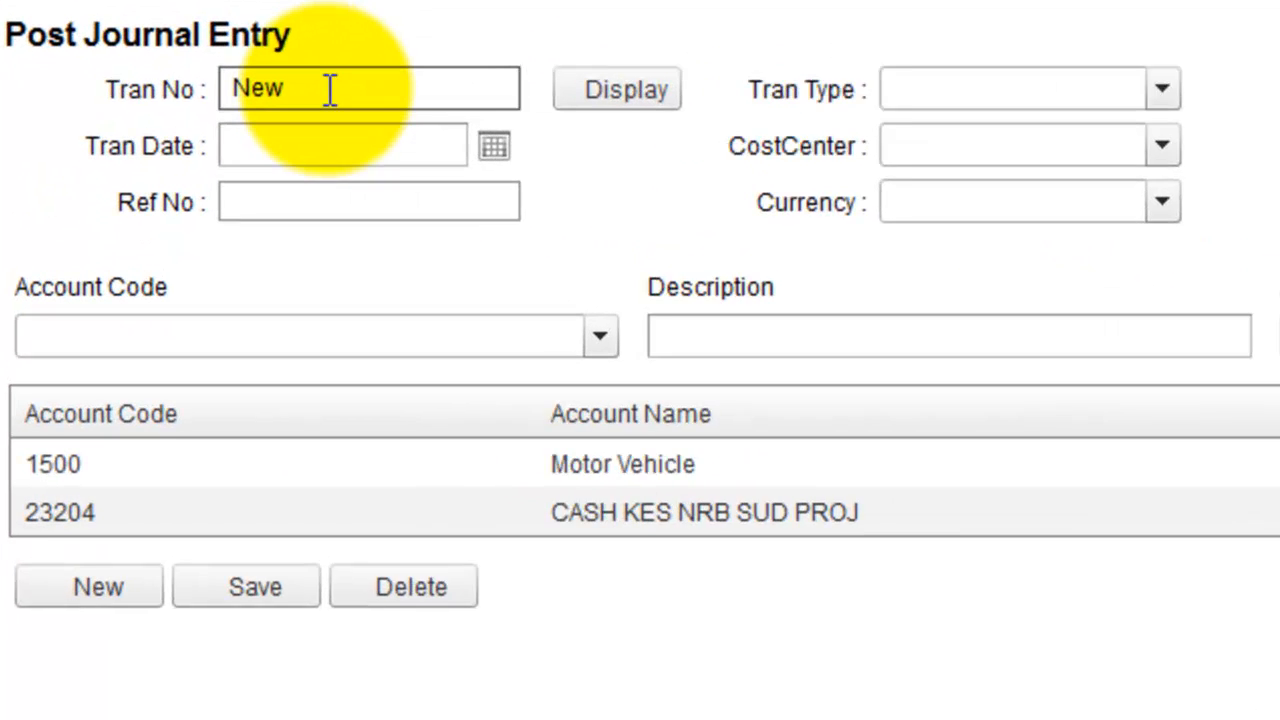
Display the existing journal transaction number 45
left_click(198, 144)
key("BackSpace")
key("BackSpace")
key("BackSpace")
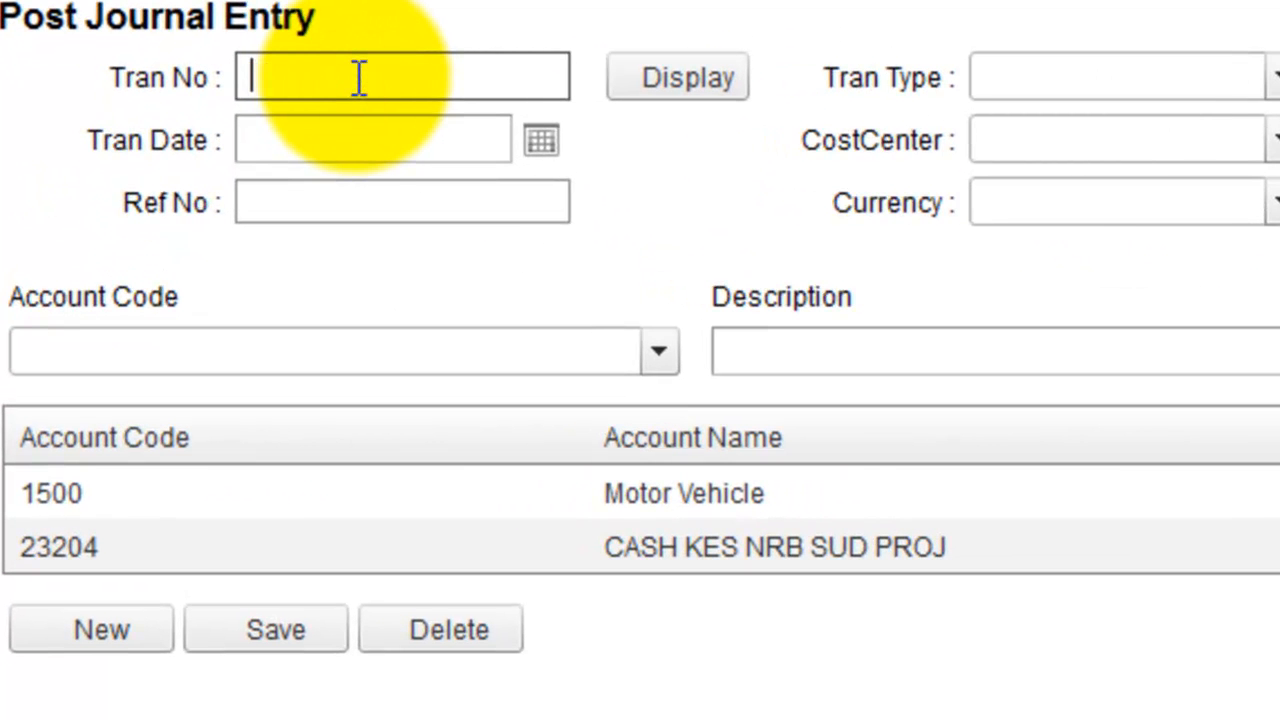
type("45")
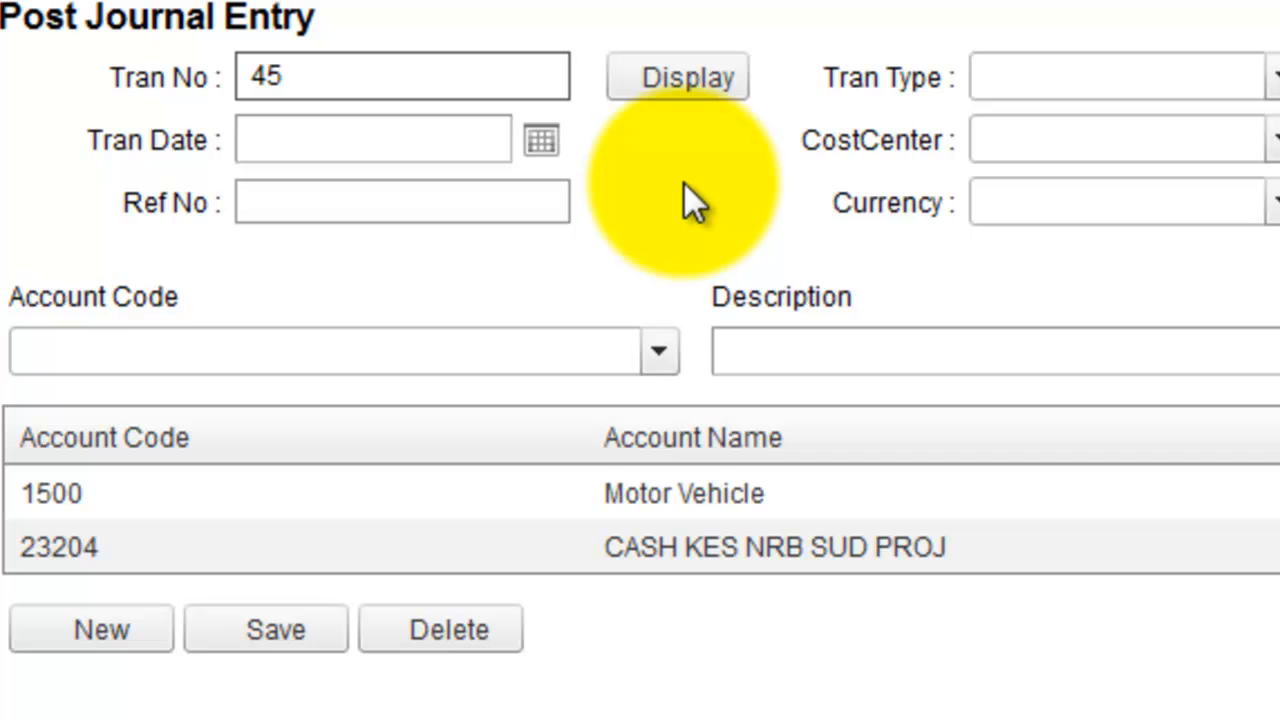
left_click(688, 78)
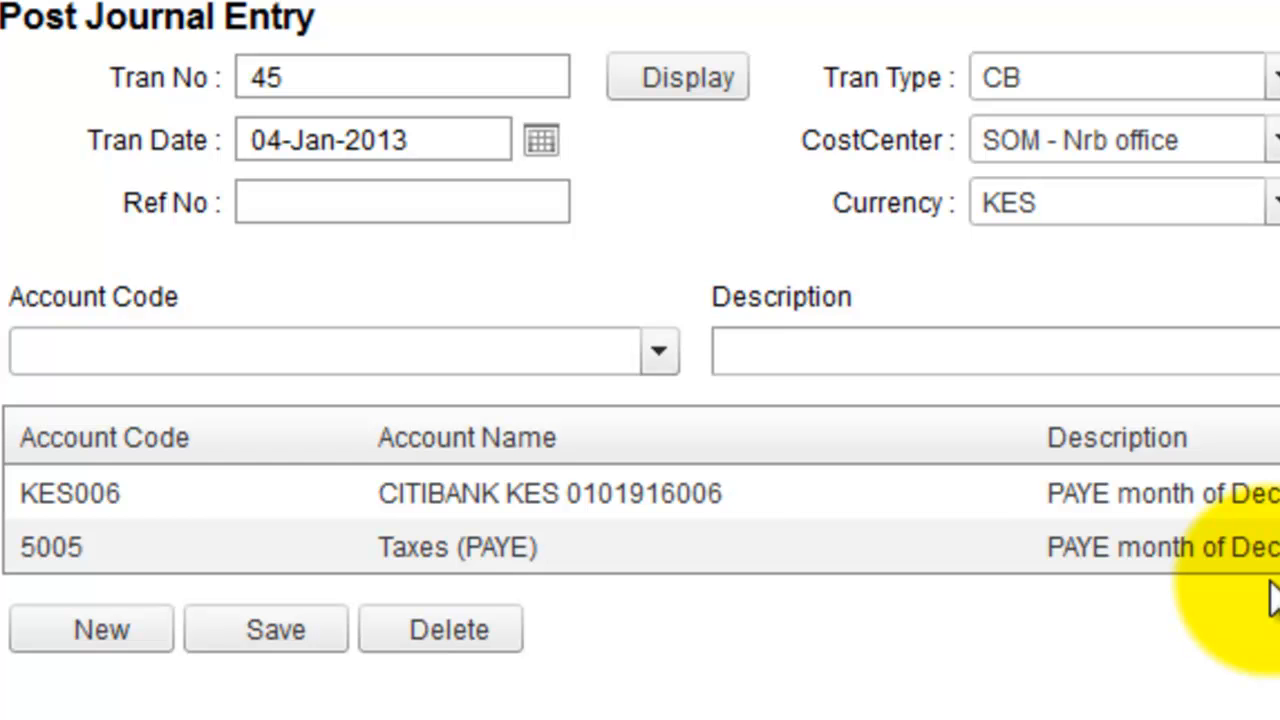
left_click(1275, 50)
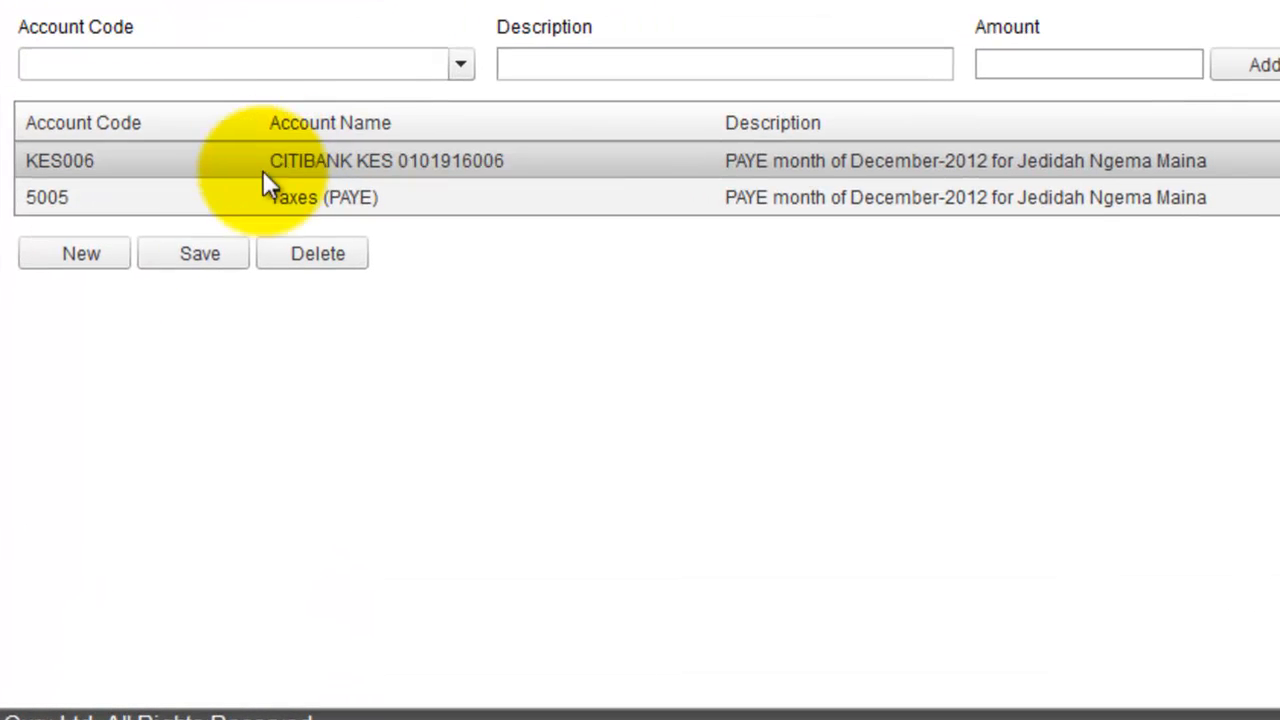
Reset the form to a new entry and try to display transaction number 56
left_click(72, 258)
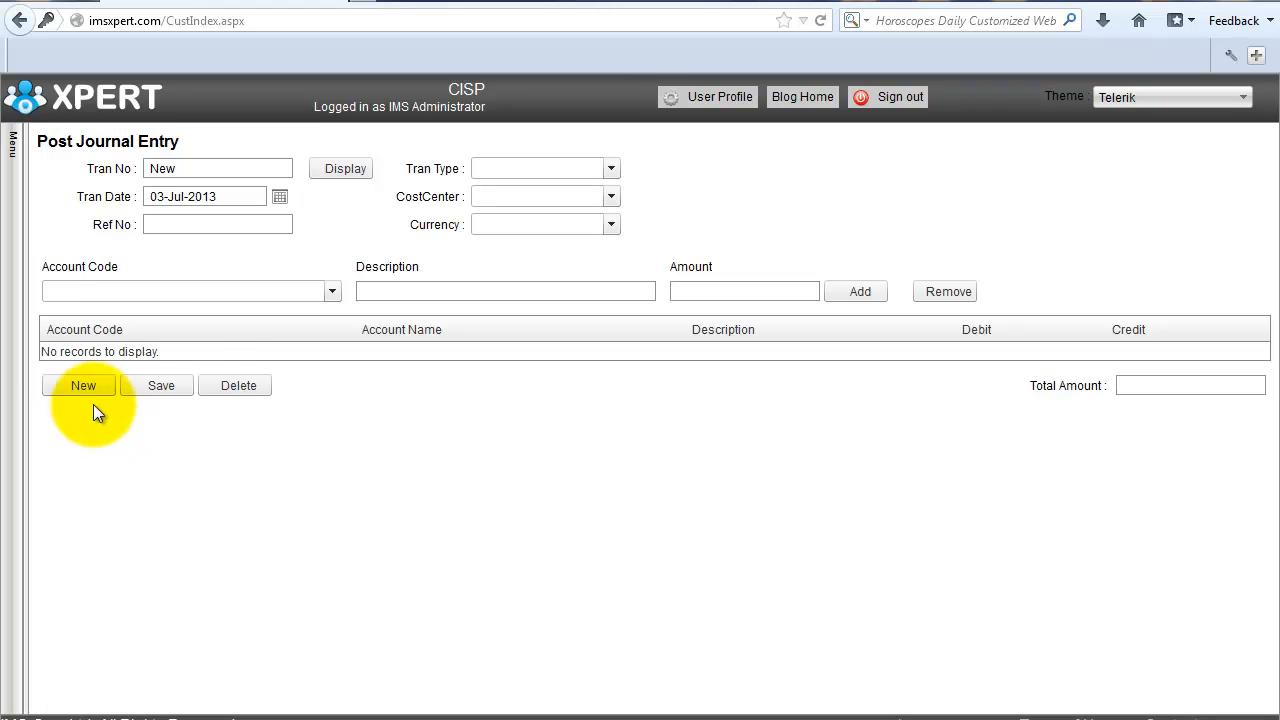
left_click(214, 166)
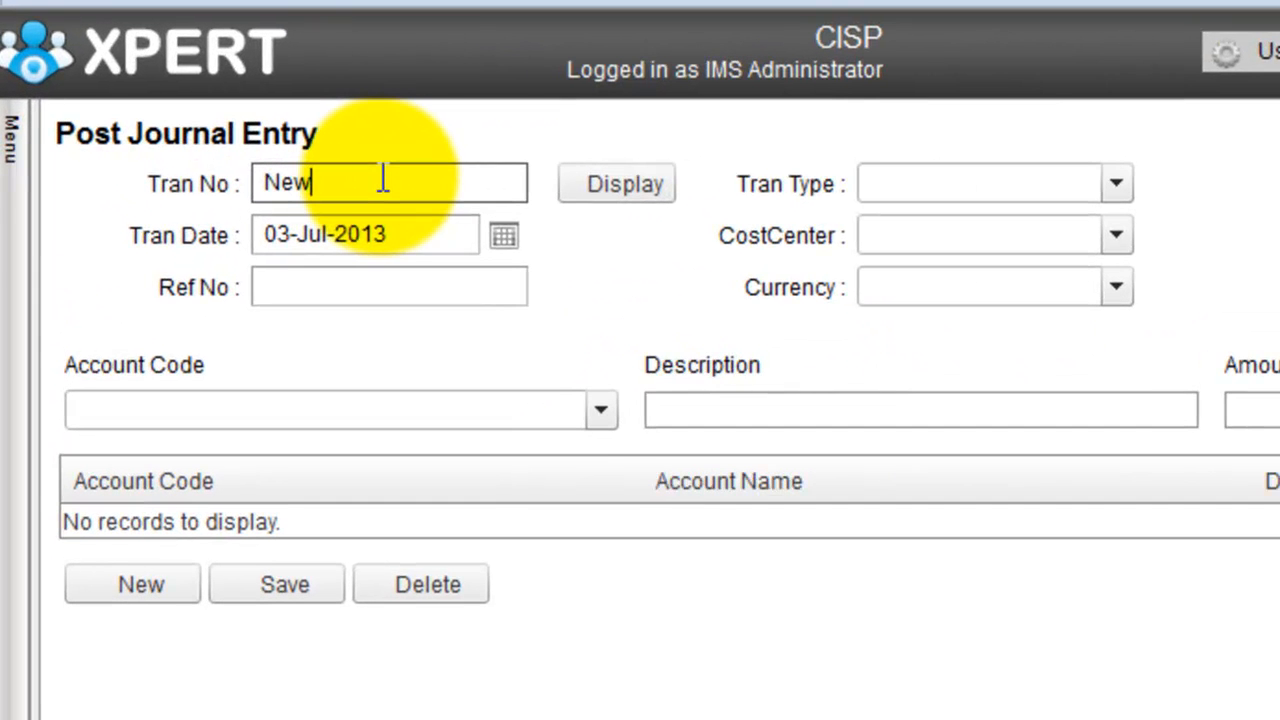
key("BackSpace")
key("BackSpace")
key("BackSpace")
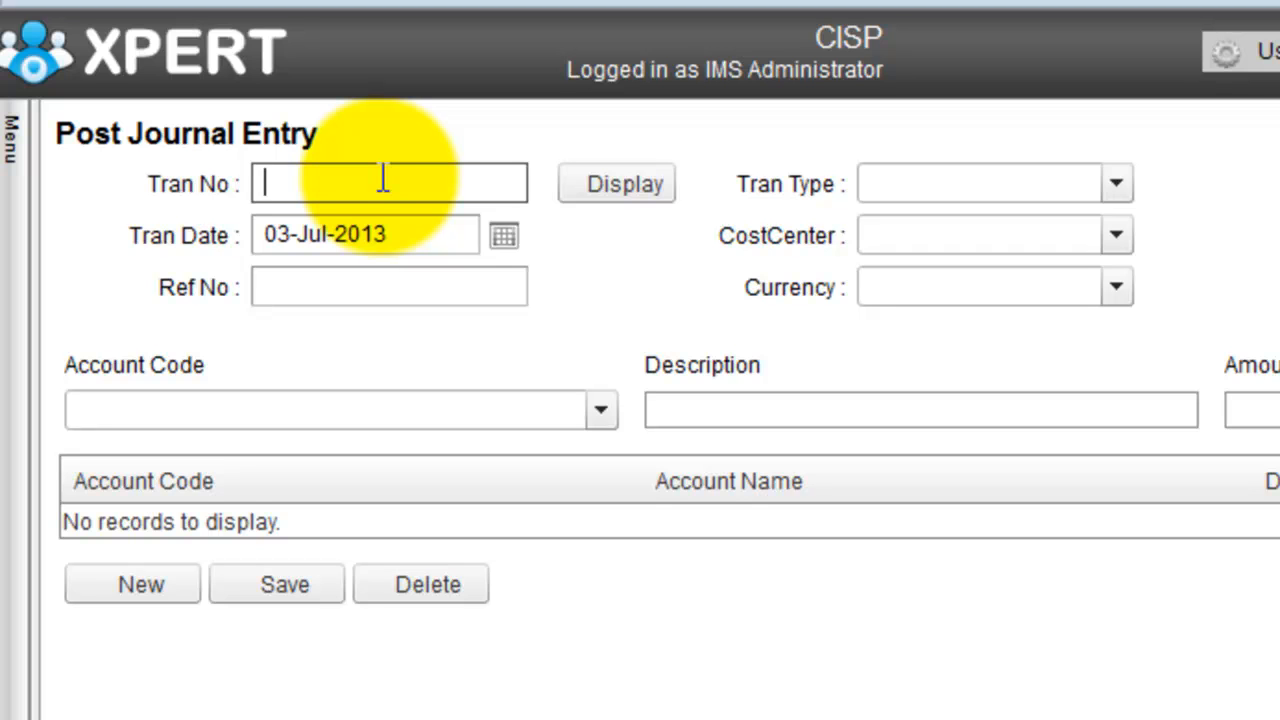
type("56")
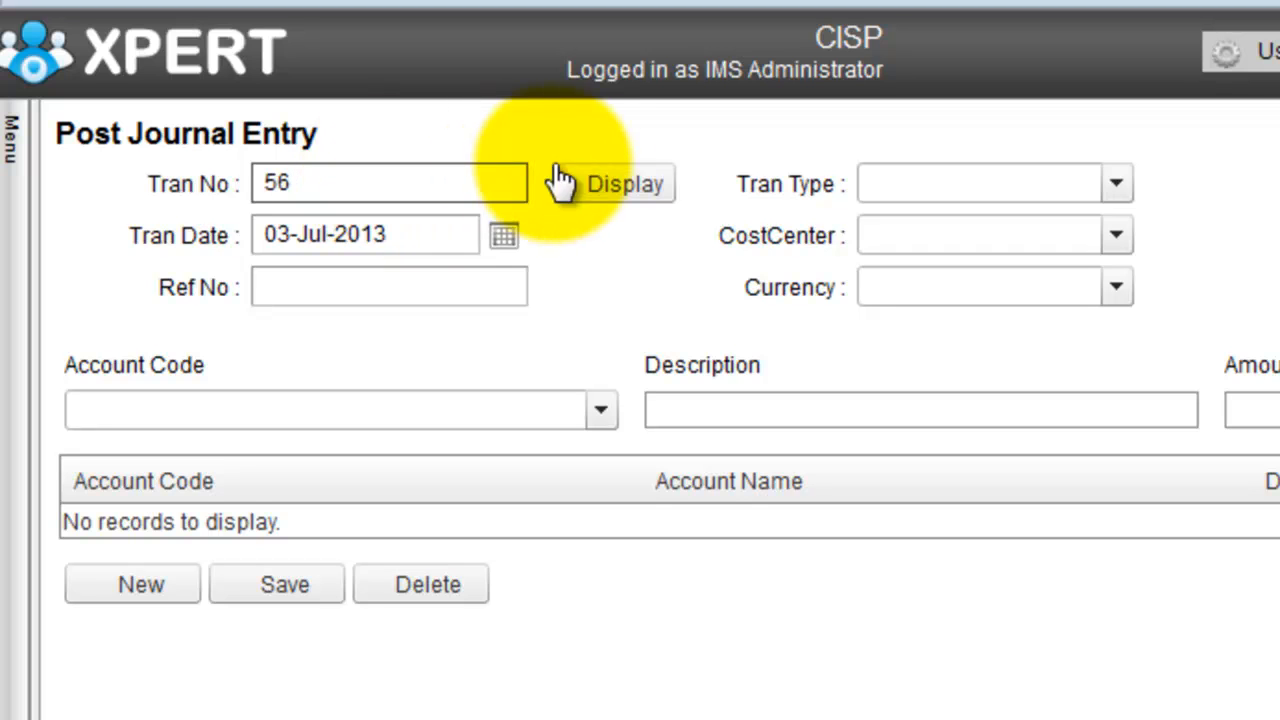
left_click(580, 185)
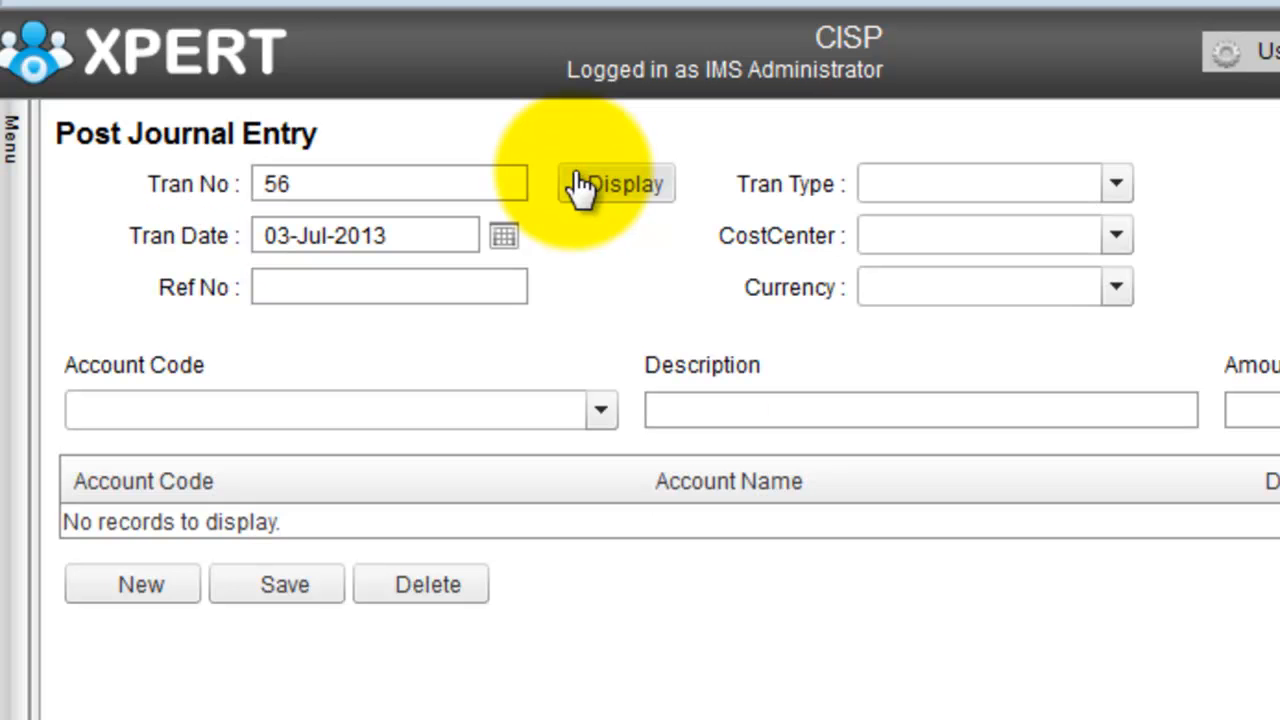
Set the transaction number to 33 and display that journal entry
left_click(410, 187)
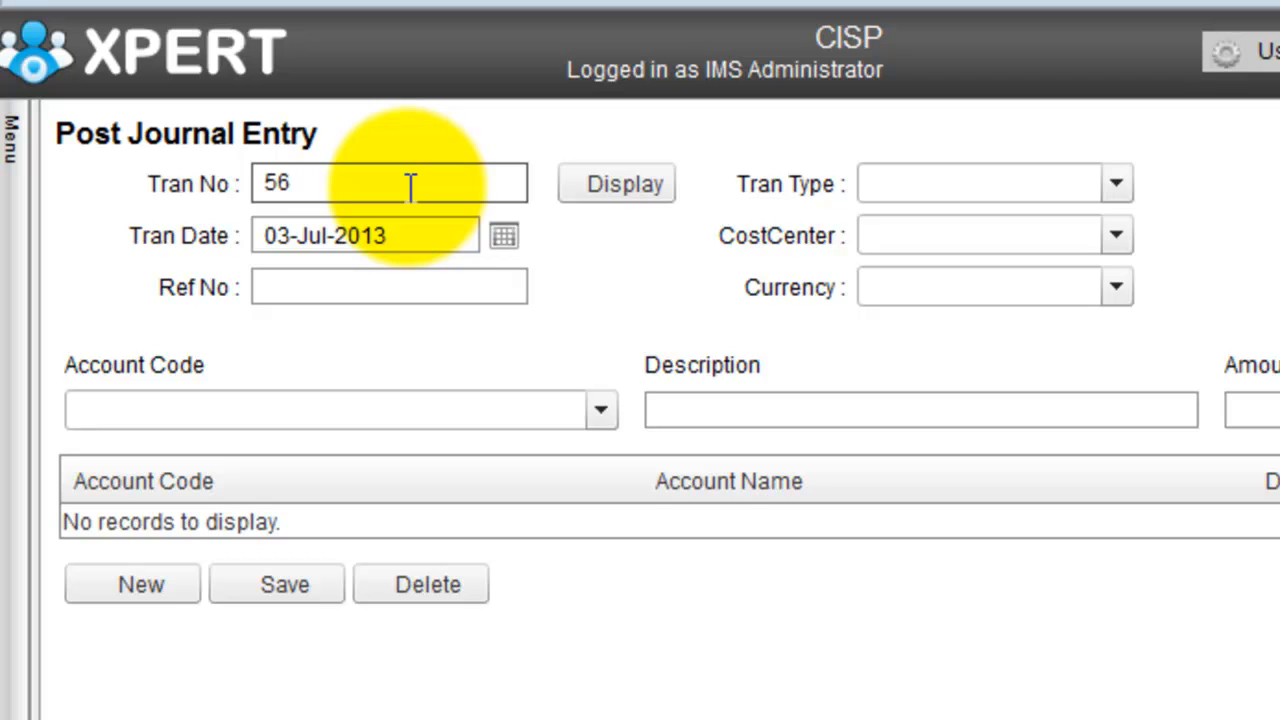
key("BackSpace")
key("BackSpace")
type("334")
key("BackSpace")
left_click(603, 192)
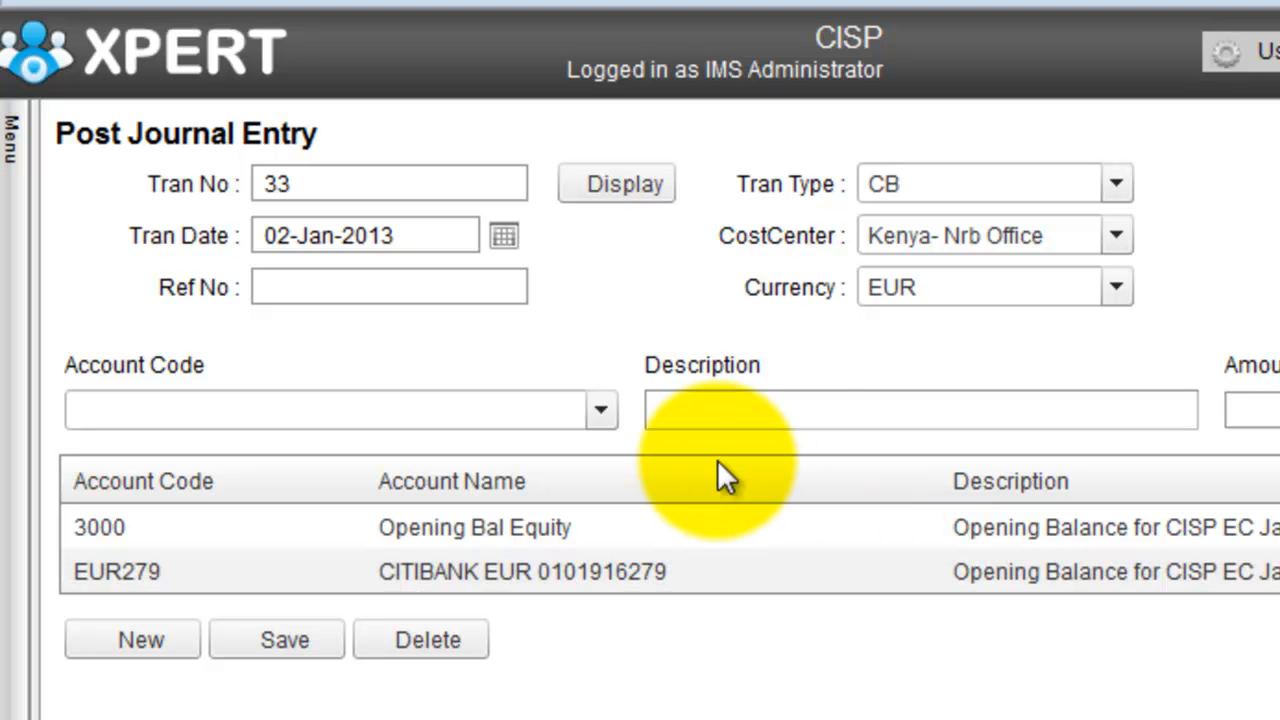
Add a line to transaction 33 for account 4010-Donor's Funding with description "gfhgfhg" and amount 100
left_click(612, 417)
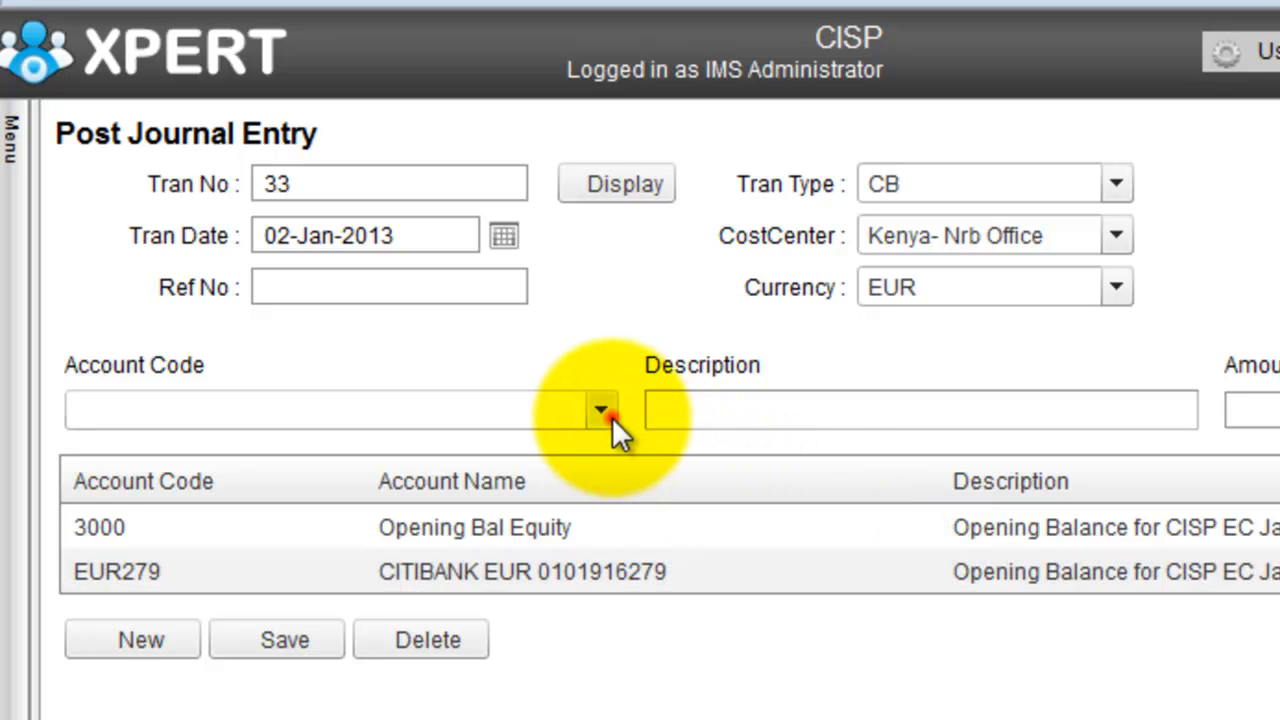
scroll(494, 560, "down", 10)
left_click(493, 556)
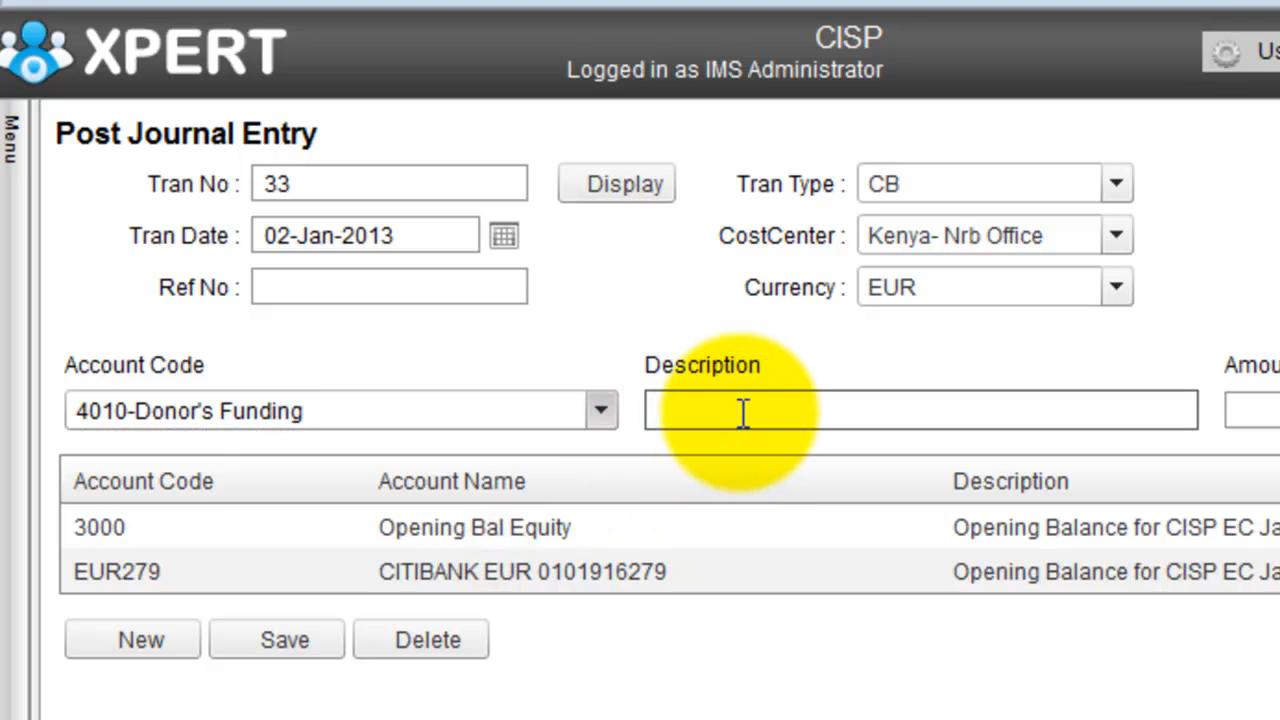
left_click(741, 413)
type("gfhgfhg")
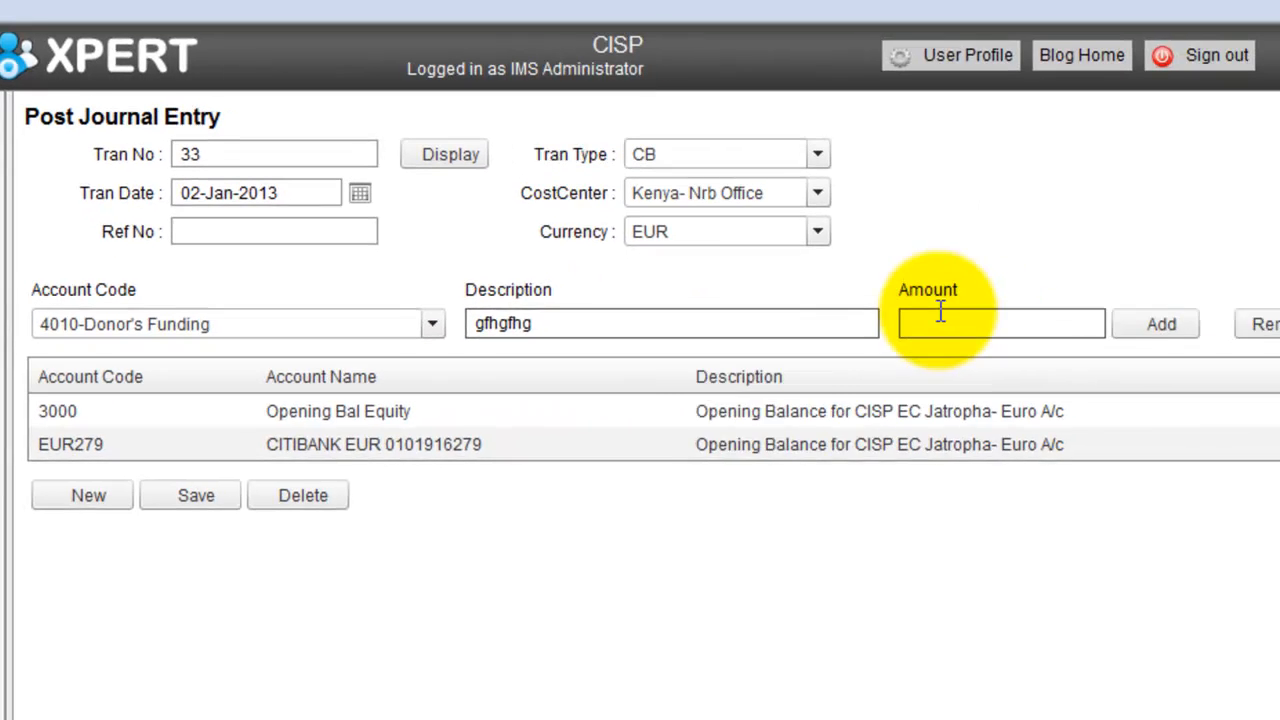
left_click(867, 309)
type("100")
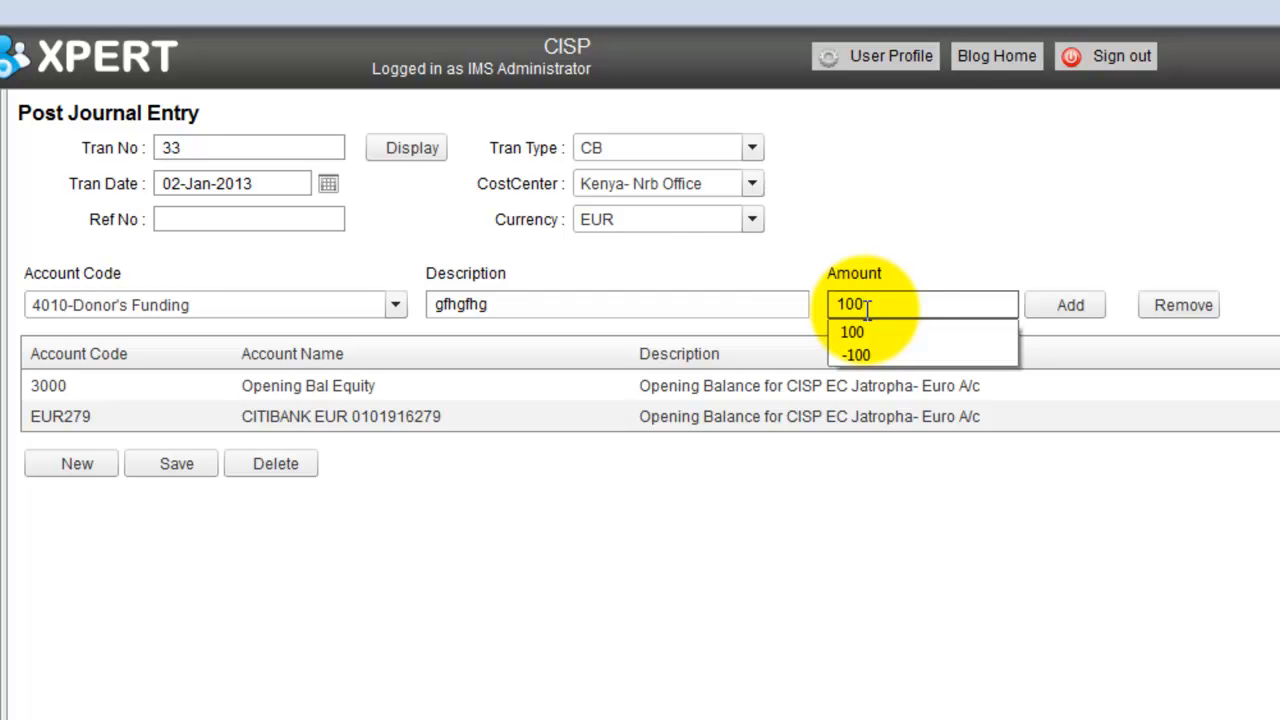
left_click(1072, 308)
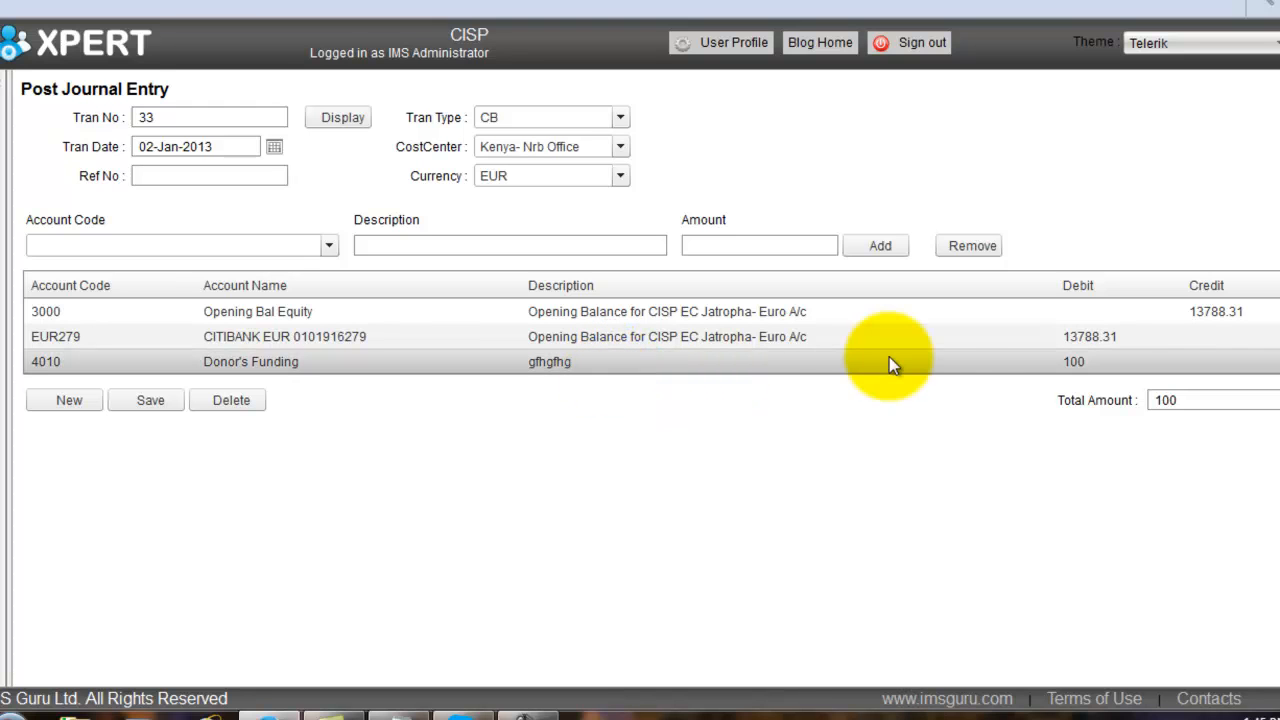
Remove the Donor's Funding line from the entry and dismiss the Windows color scheme prompt
left_click(1075, 368)
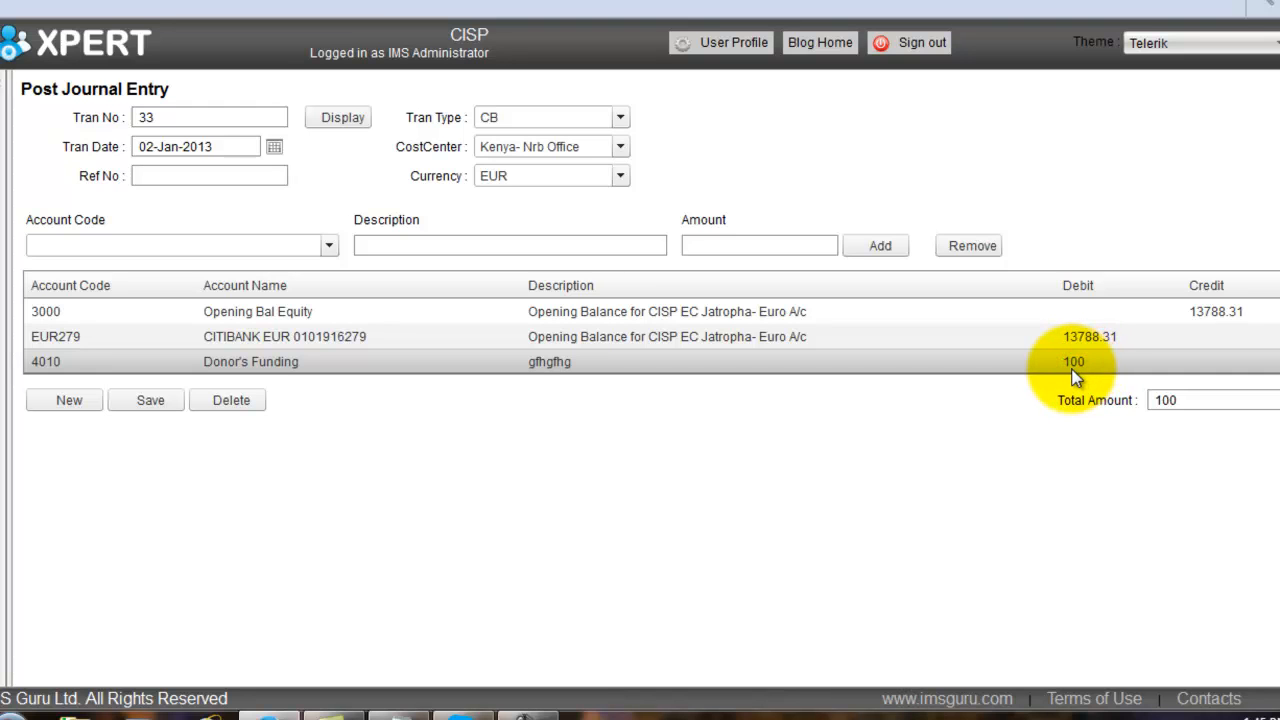
left_click(982, 249)
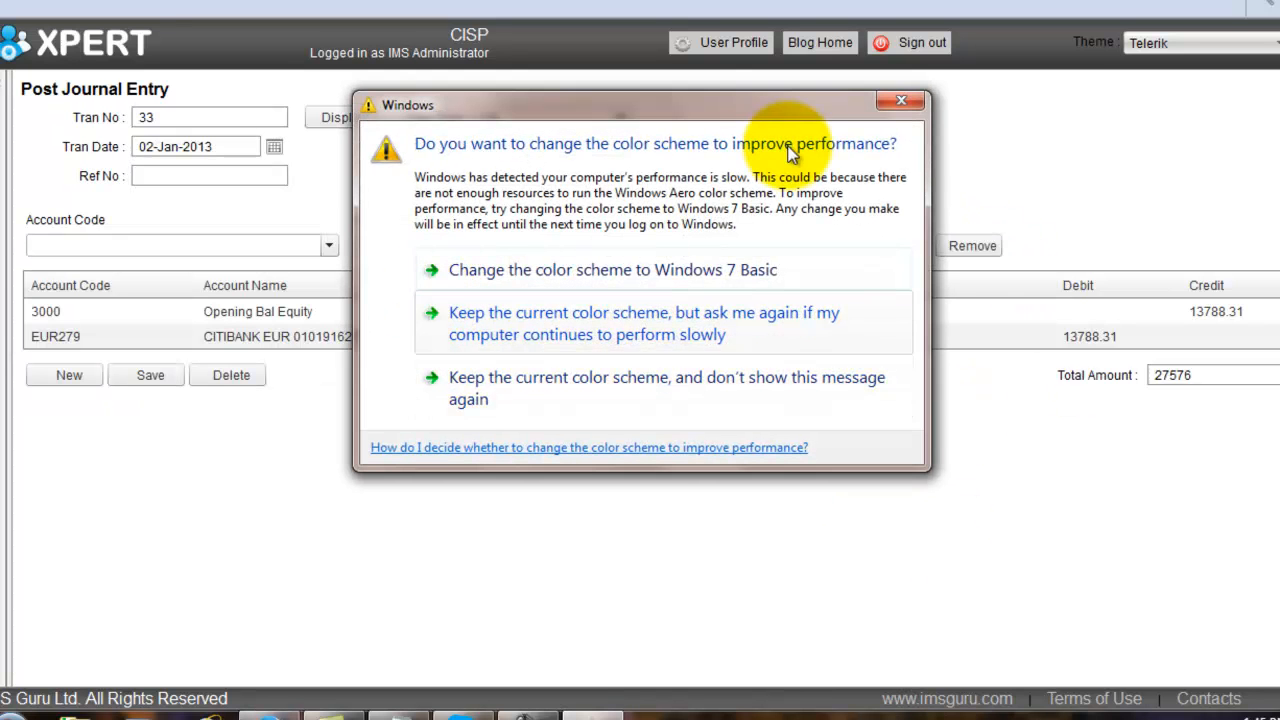
left_click(901, 101)
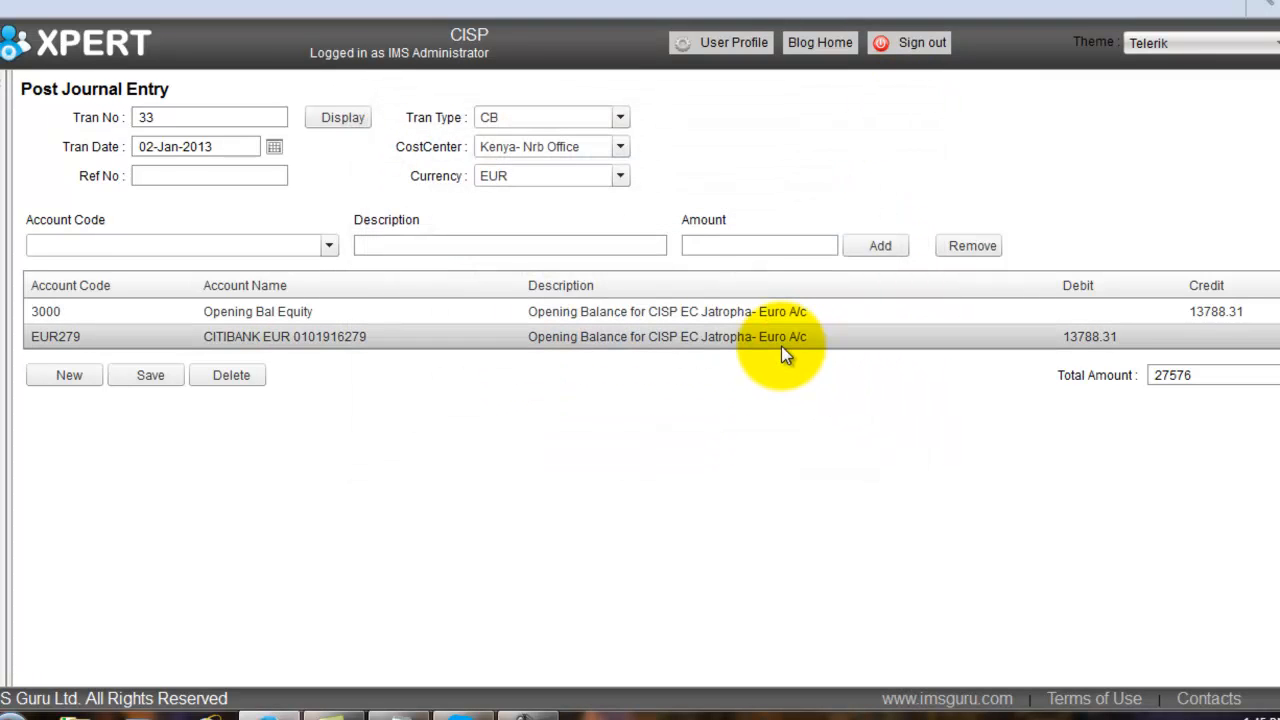